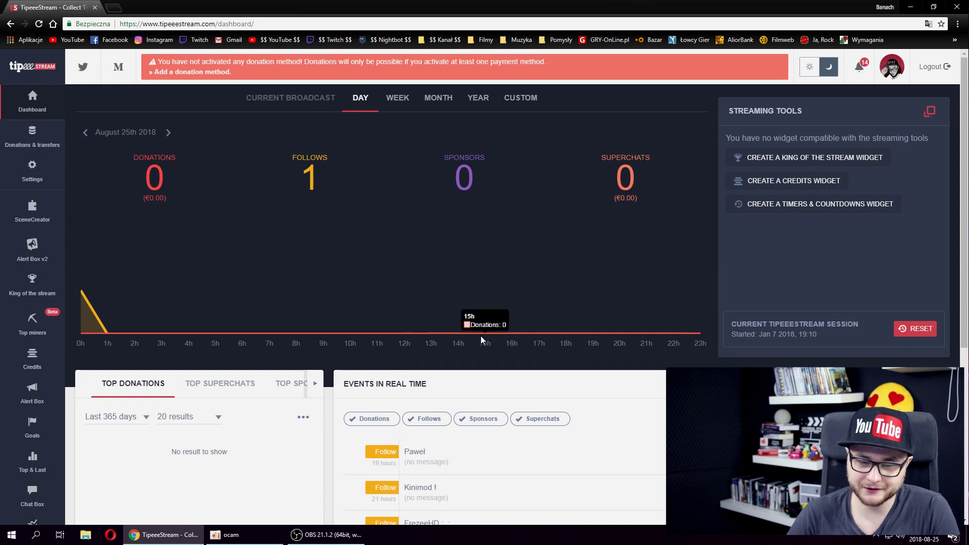
Add a new goal widget and set its layout template to circle.
scroll(481, 335, down, 2)
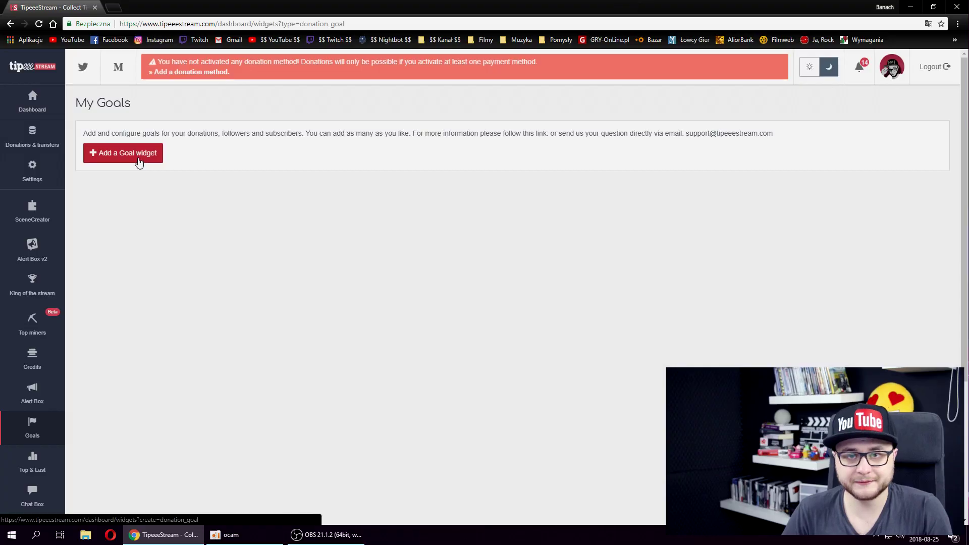
click(136, 158)
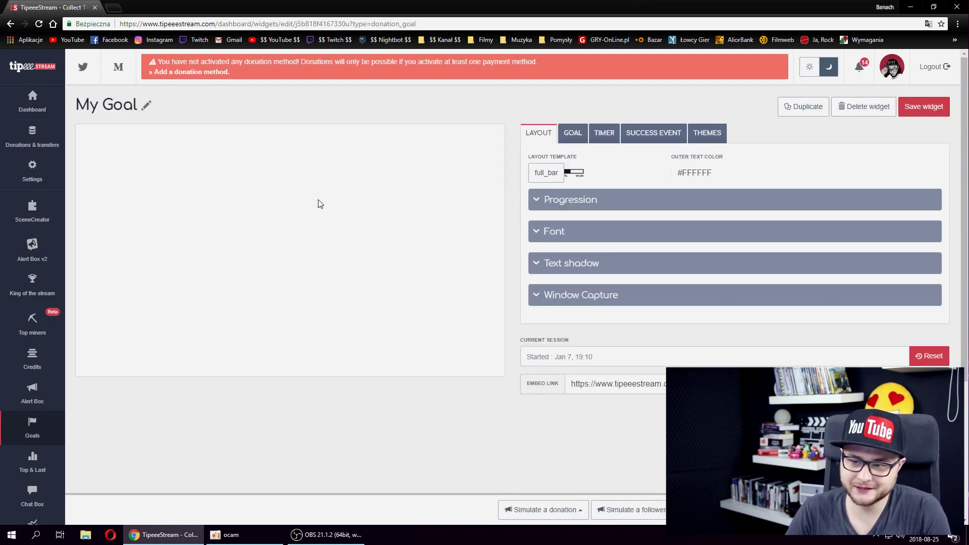
click(555, 181)
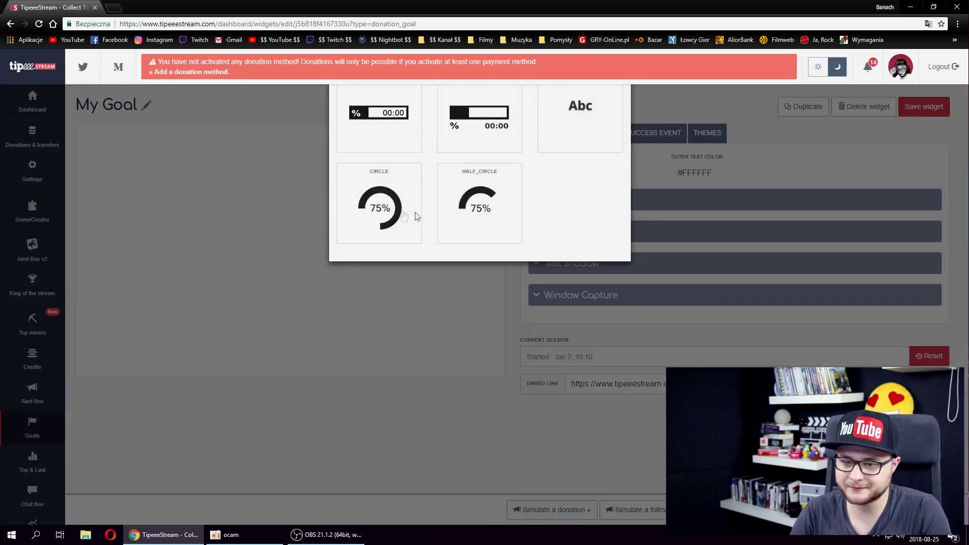
click(394, 213)
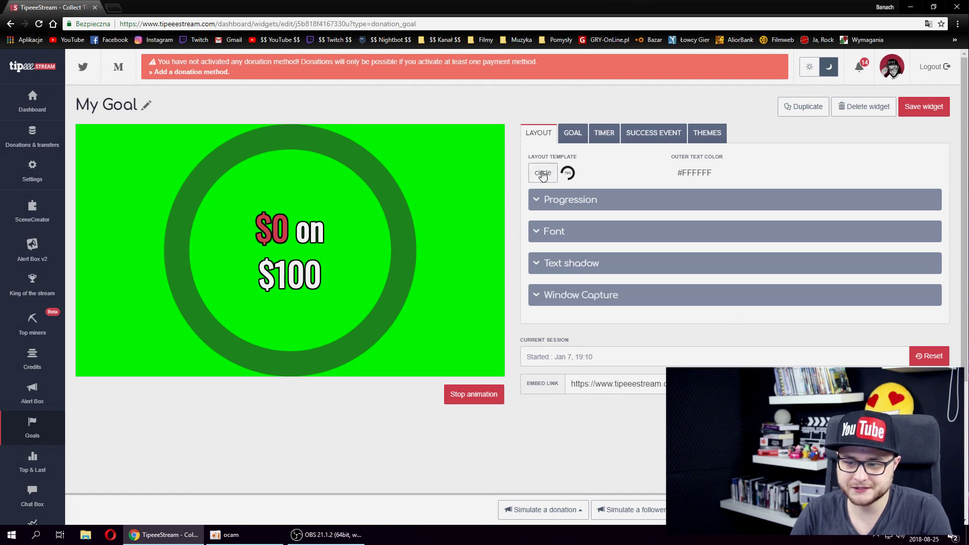
Expand the Progression, Font and Text shadow settings of the goal layout to review their options.
click(540, 200)
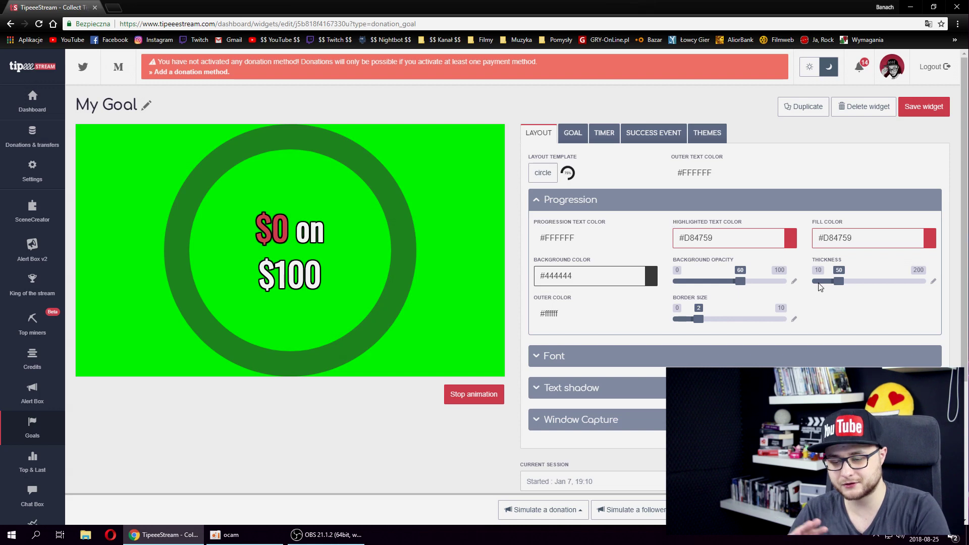
click(626, 359)
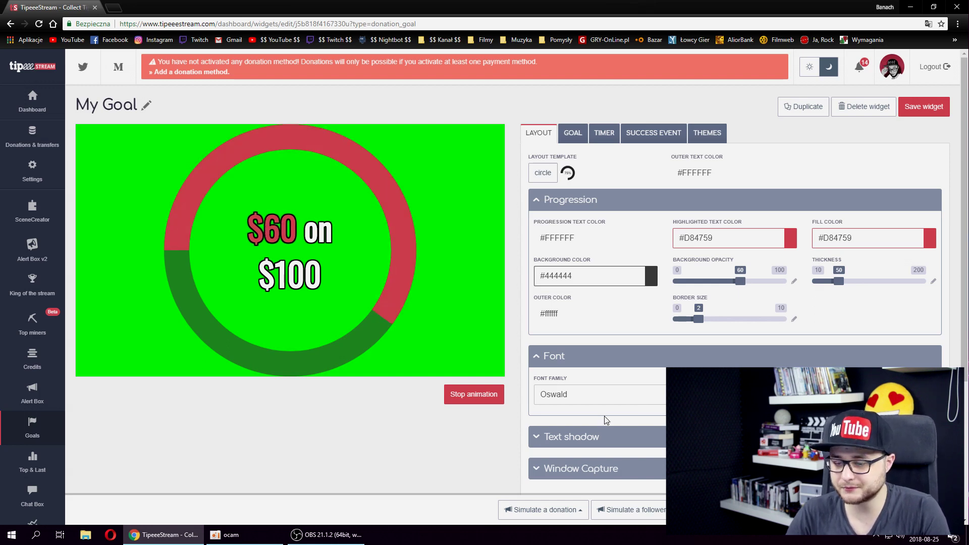
scroll(622, 443, down, 1)
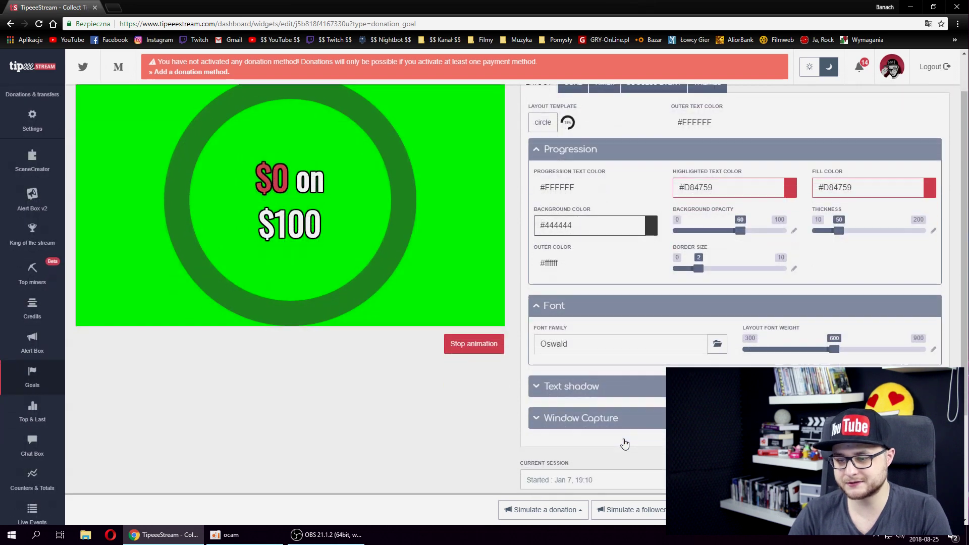
click(658, 390)
scroll(659, 398, down, 2)
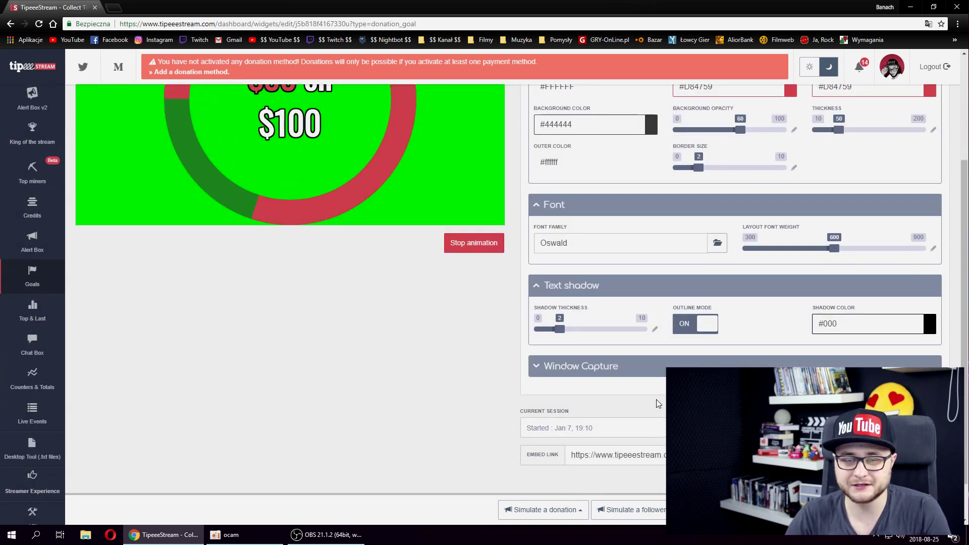
Toggle the text shadow's outline mode off and back on to compare the text in the preview.
click(682, 324)
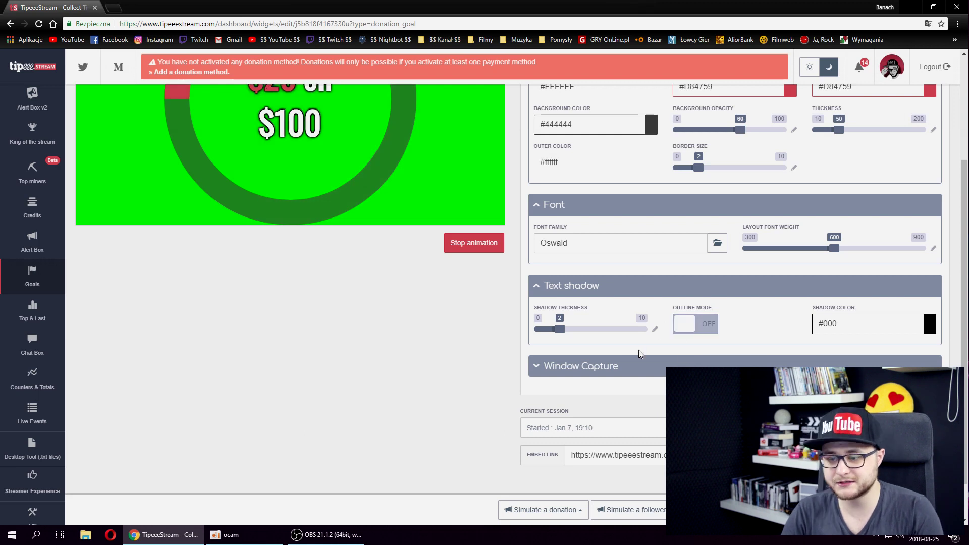
scroll(638, 350, up, 3)
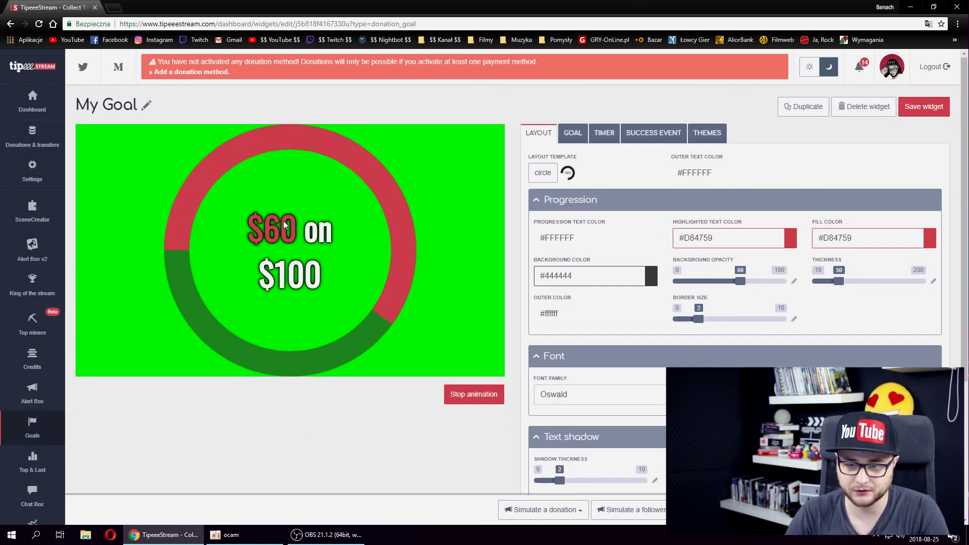
scroll(693, 328, down, 3)
click(693, 329)
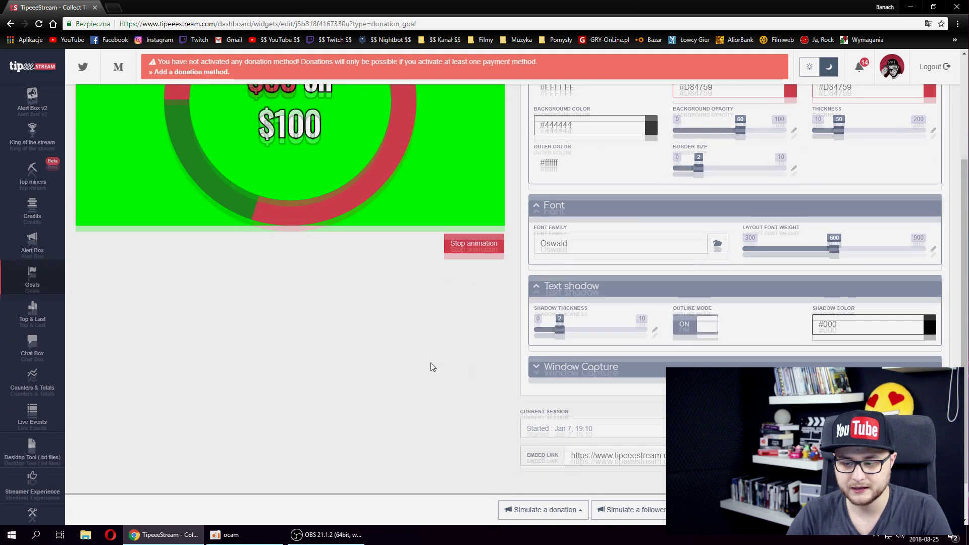
Set the layout's window capture background color to the darker green #008700 and check it in the preview.
scroll(505, 303, down, 2)
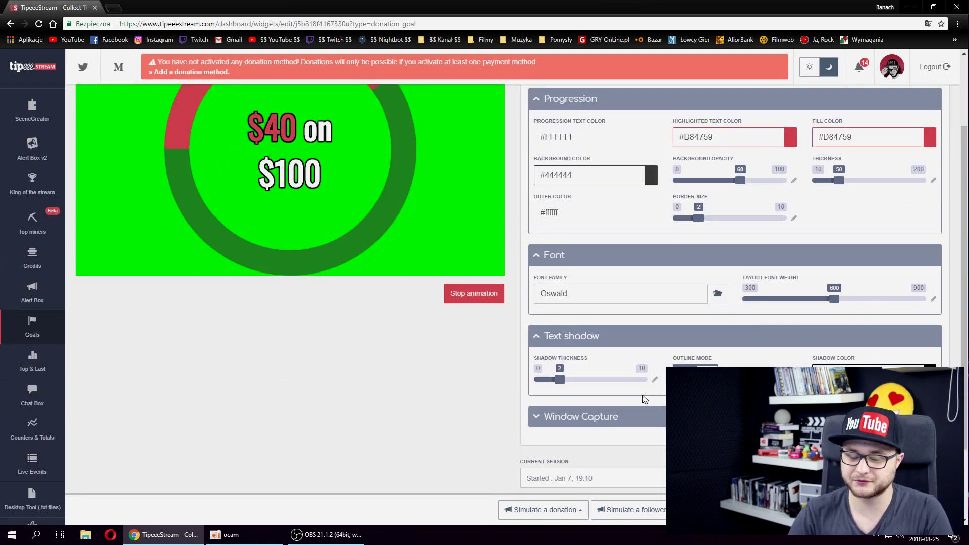
click(575, 427)
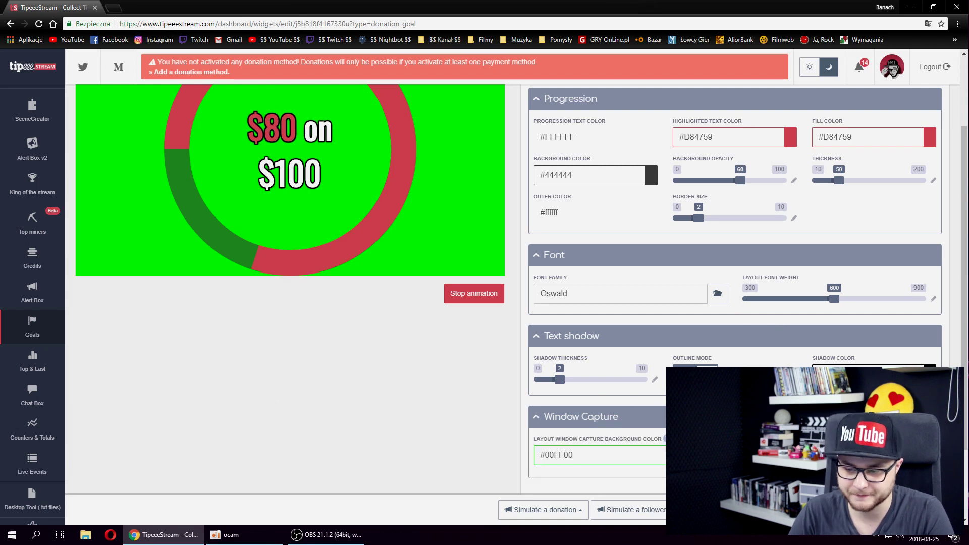
scroll(701, 302, down, 1)
scroll(421, 207, up, 3)
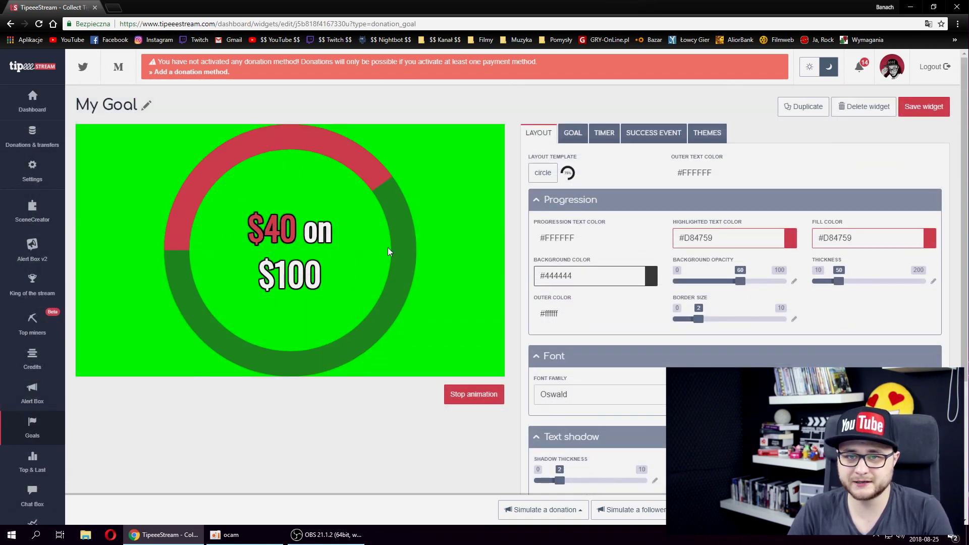
scroll(387, 247, down, 3)
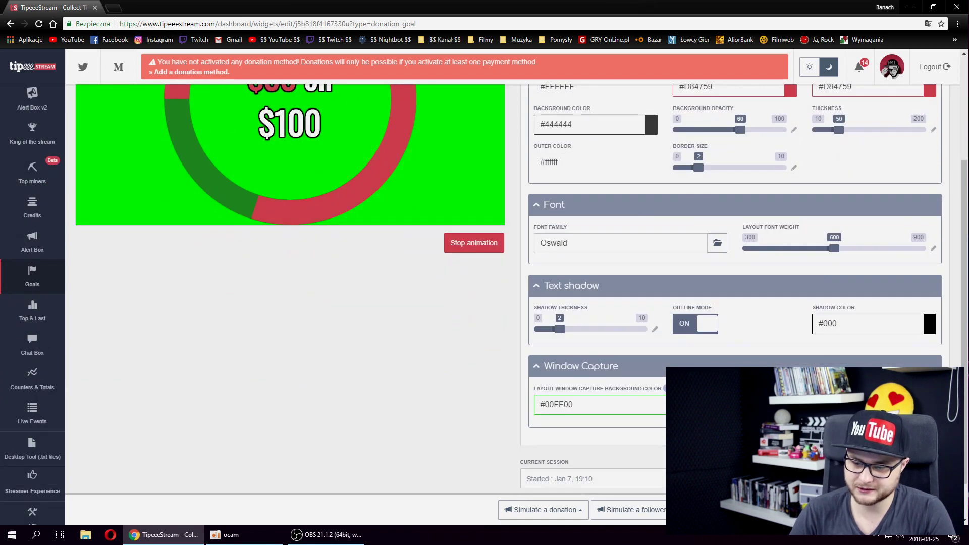
click(593, 454)
click(426, 443)
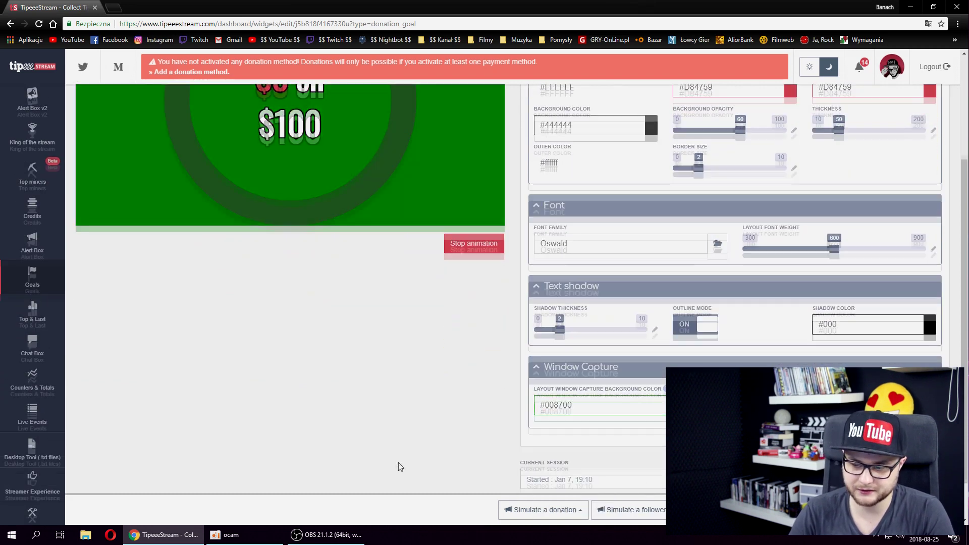
scroll(399, 454, up, 3)
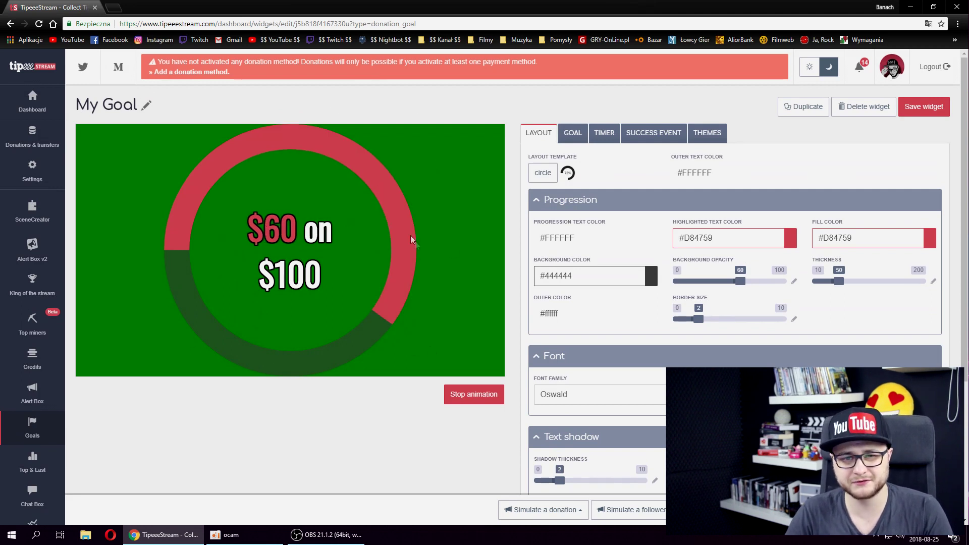
Change the goal's type to Followers in the goal settings.
click(575, 135)
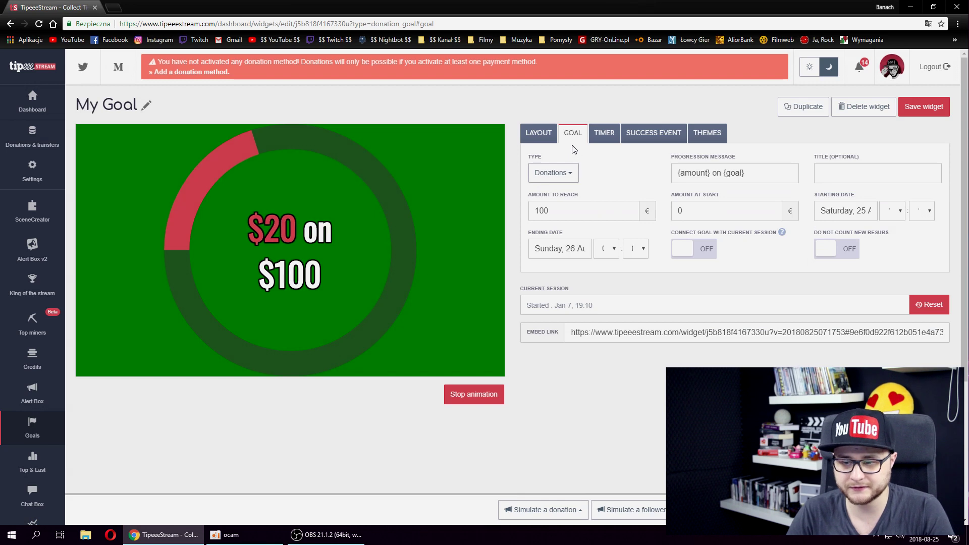
click(558, 181)
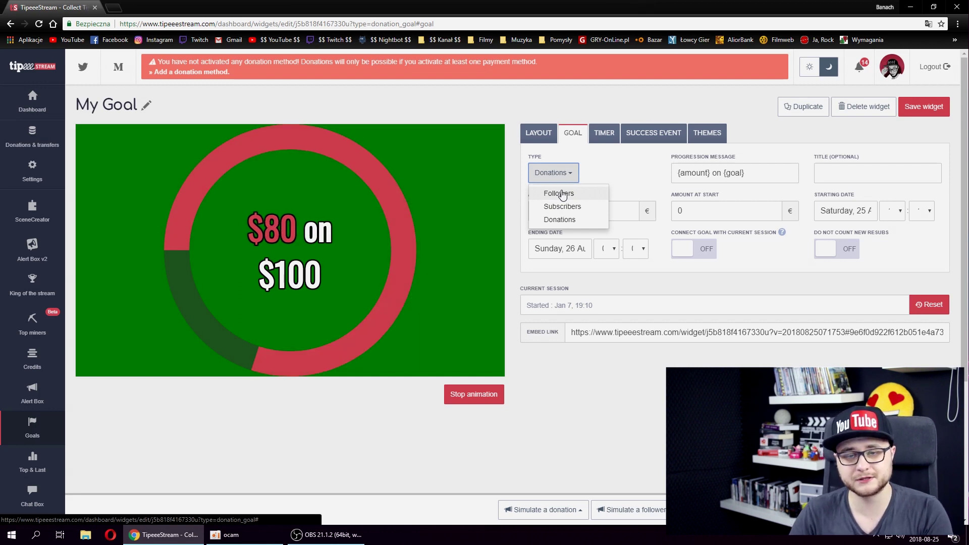
click(562, 194)
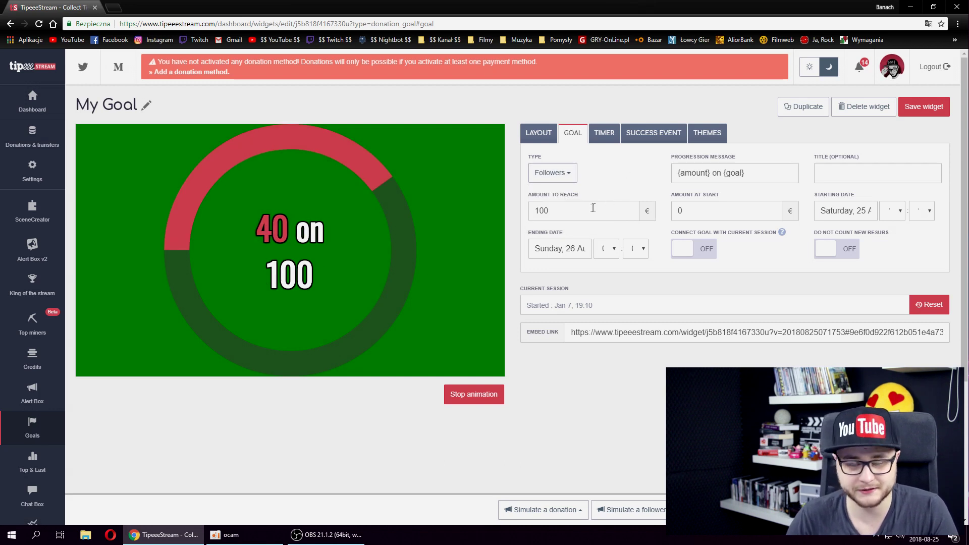
Set the goal's amount to reach to 50 and its amount at start to 20.
click(563, 215)
double_click(562, 215)
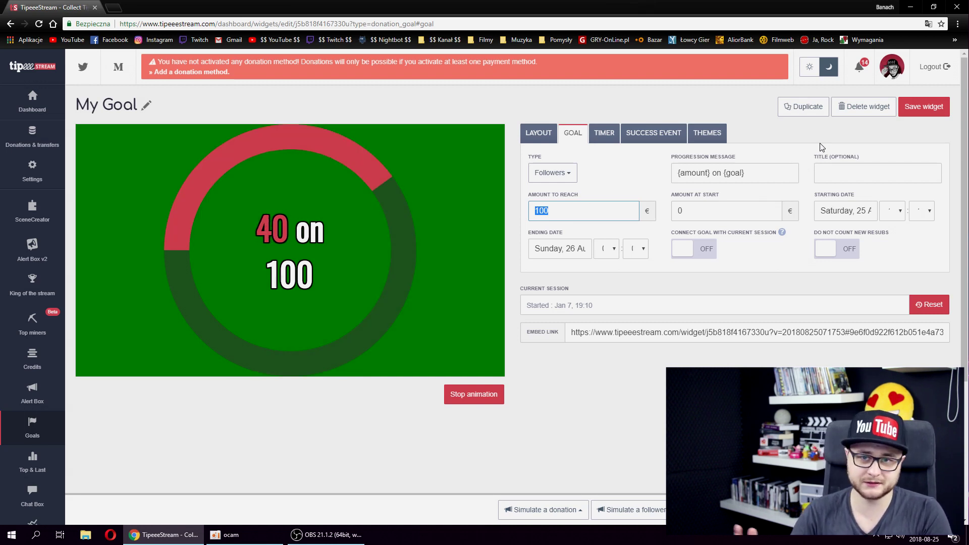
text(50)
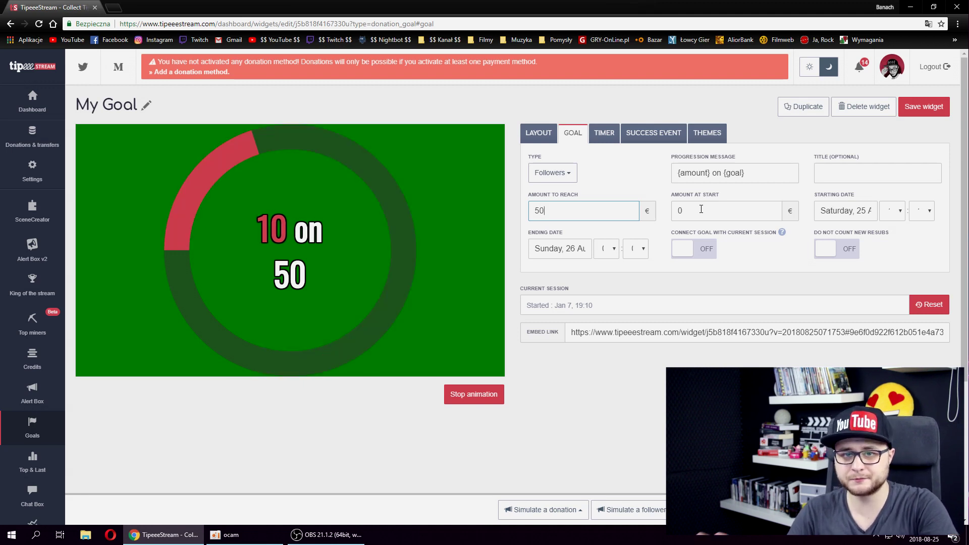
click(701, 209)
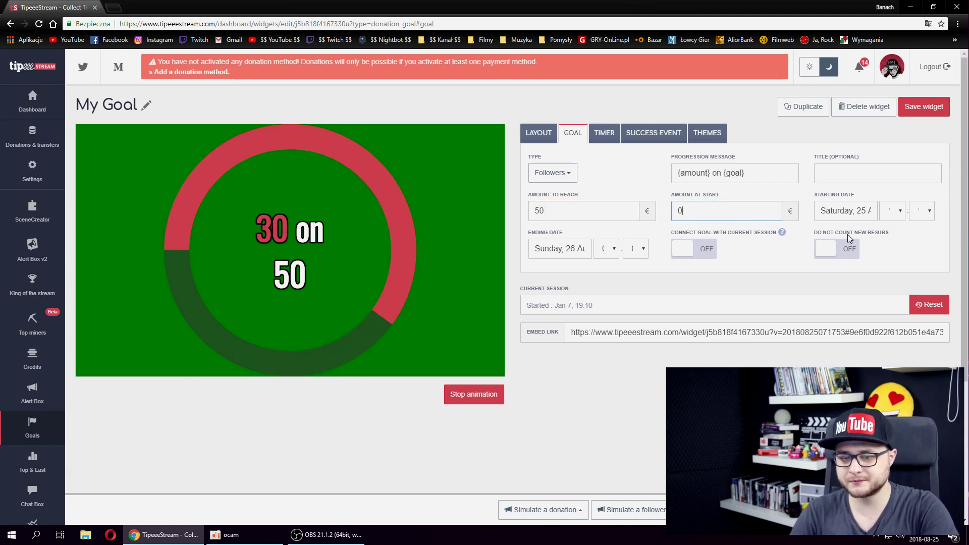
text(20)
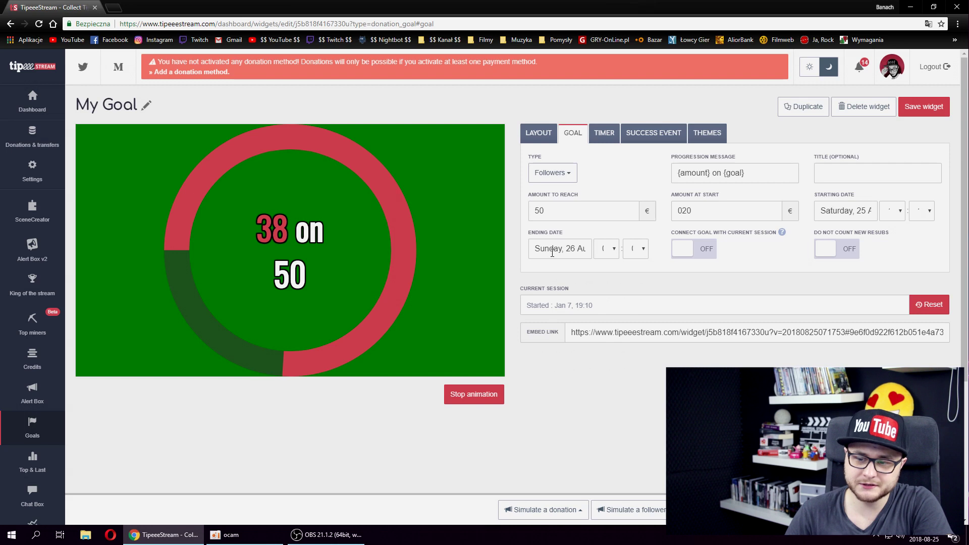
Move the goal's ending date several months ahead by picking a day in the calendar.
click(552, 250)
click(641, 267)
click(641, 268)
click(641, 268)
click(641, 268)
click(622, 317)
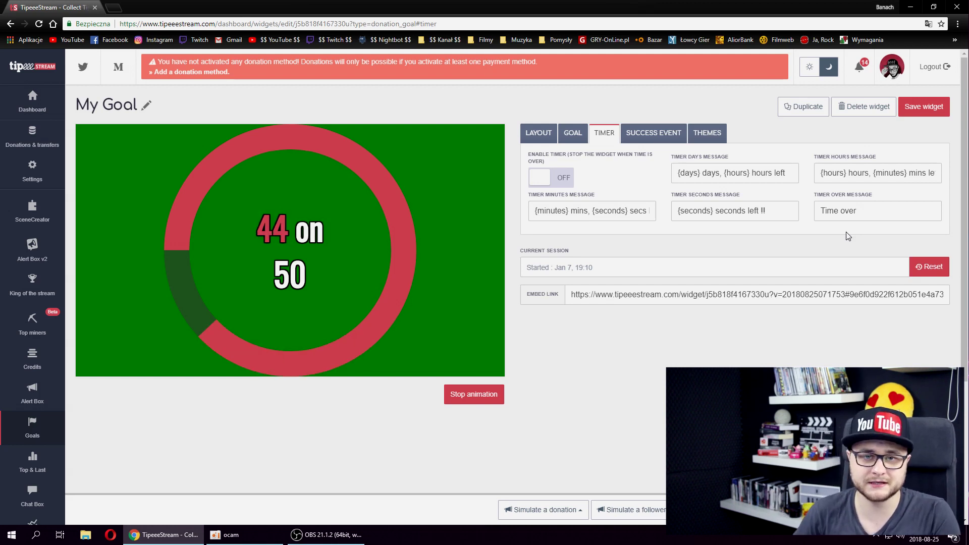
Examine the success event settings, including its message text, and the widget's theme CSS.
click(654, 132)
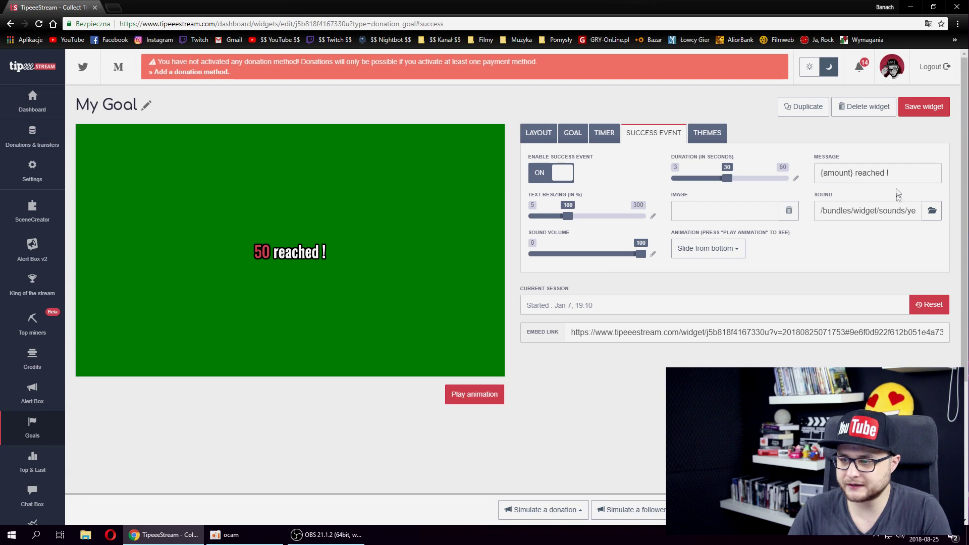
drag(889, 174, 855, 174)
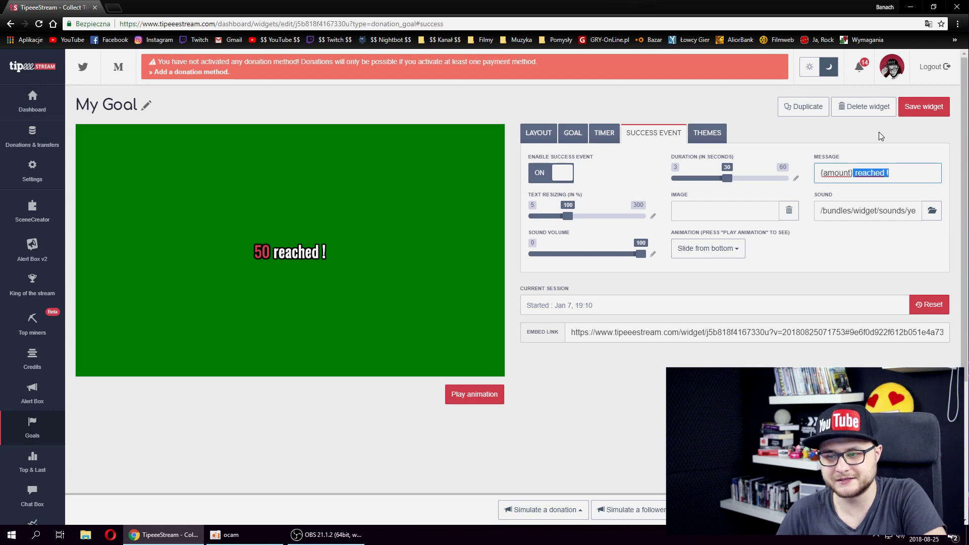
click(721, 140)
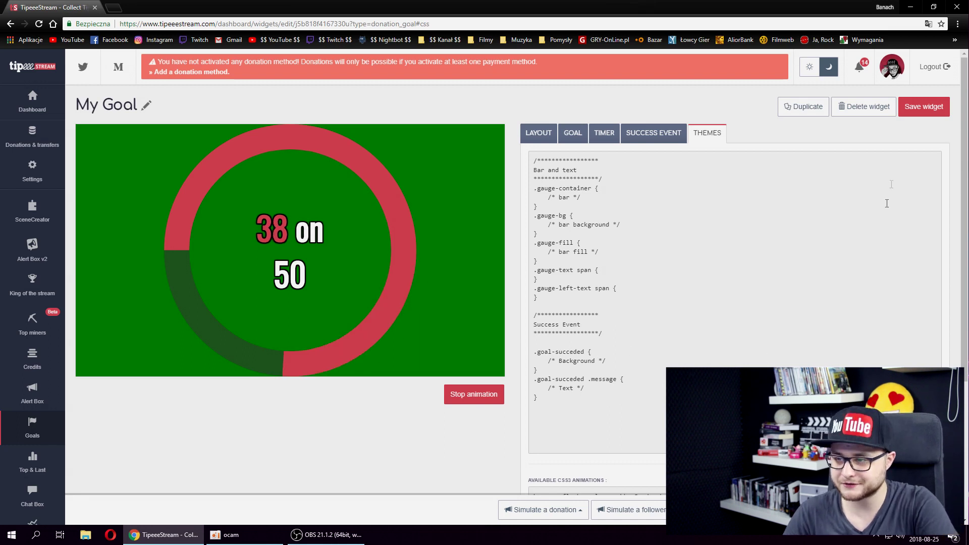
Save the goal widget and select its embed link for copying.
click(924, 106)
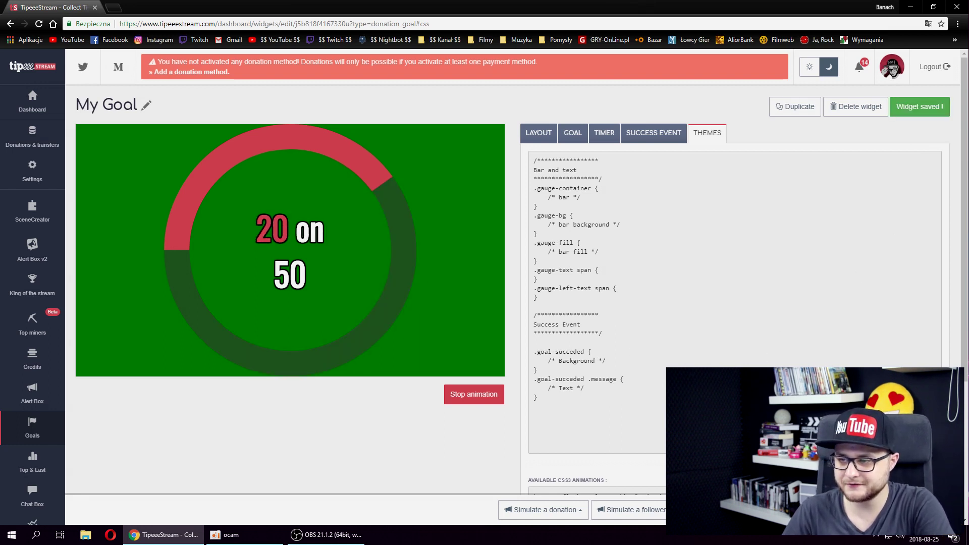
scroll(607, 452, down, 4)
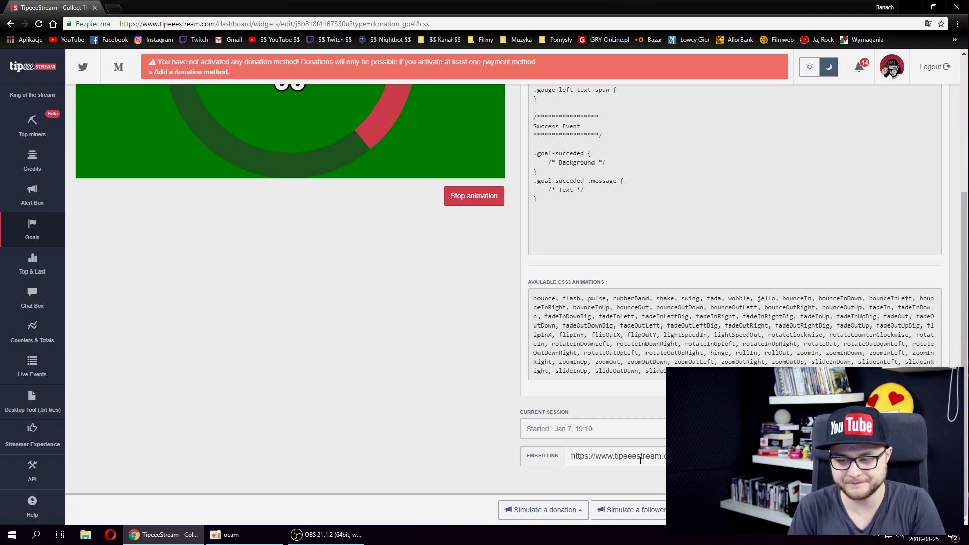
click(640, 461)
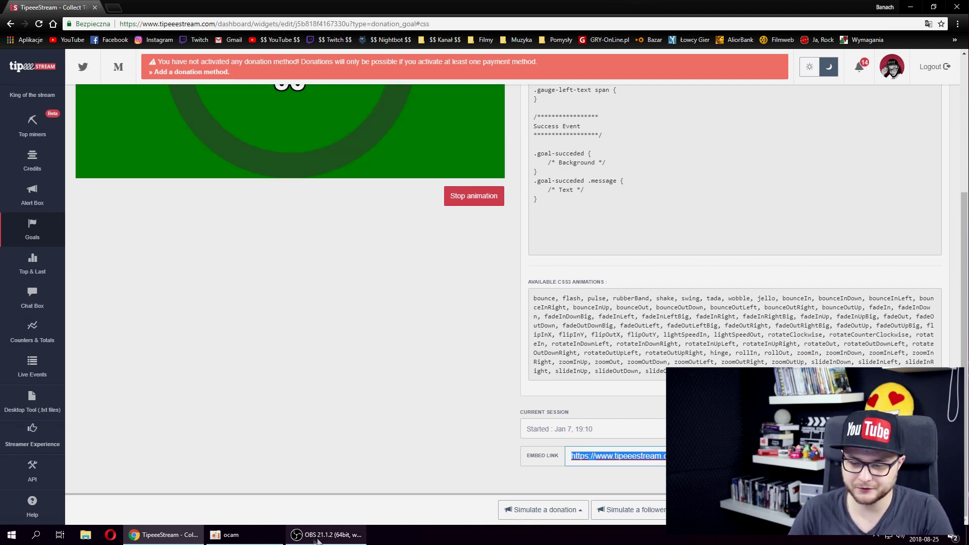
Switch to OBS, maximize its window, and add a new browser source named "suby" to the scene.
click(339, 536)
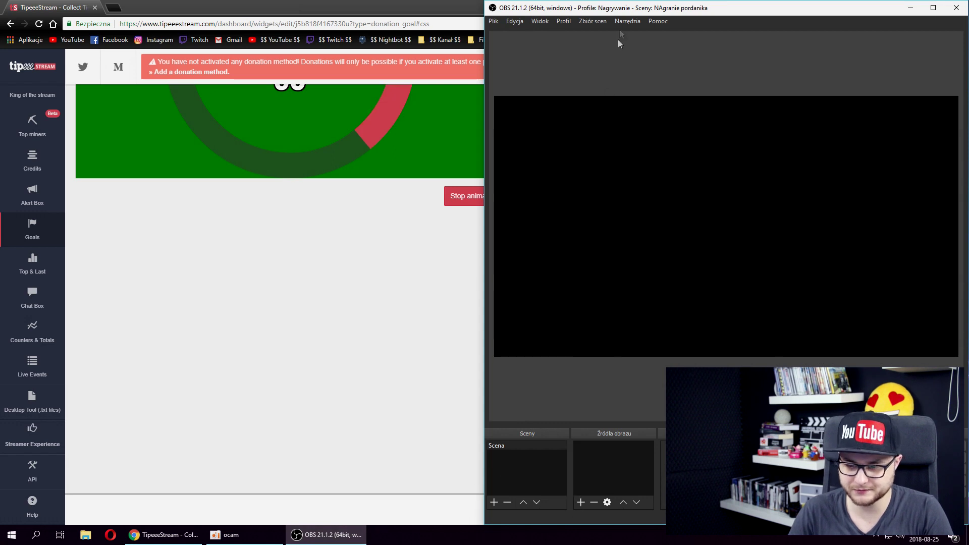
double_click(628, 8)
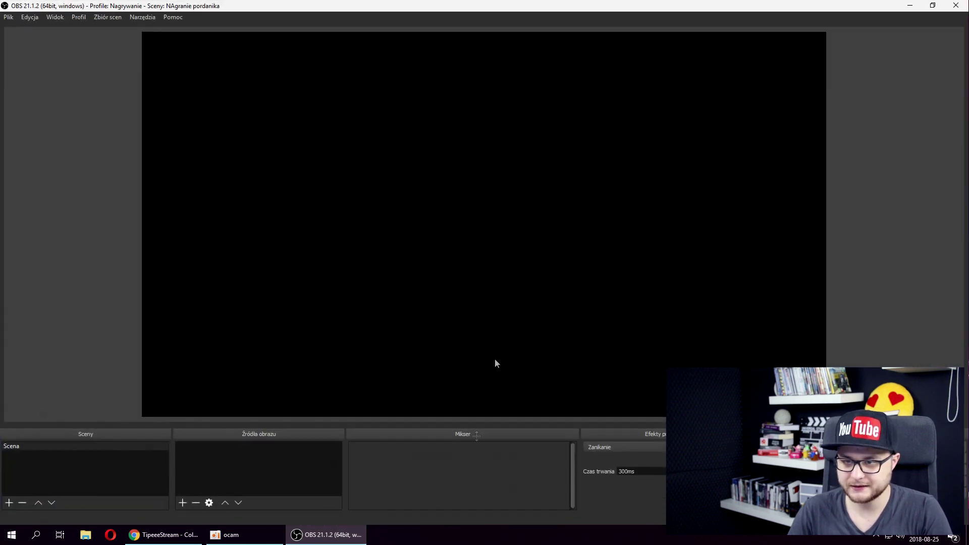
click(182, 502)
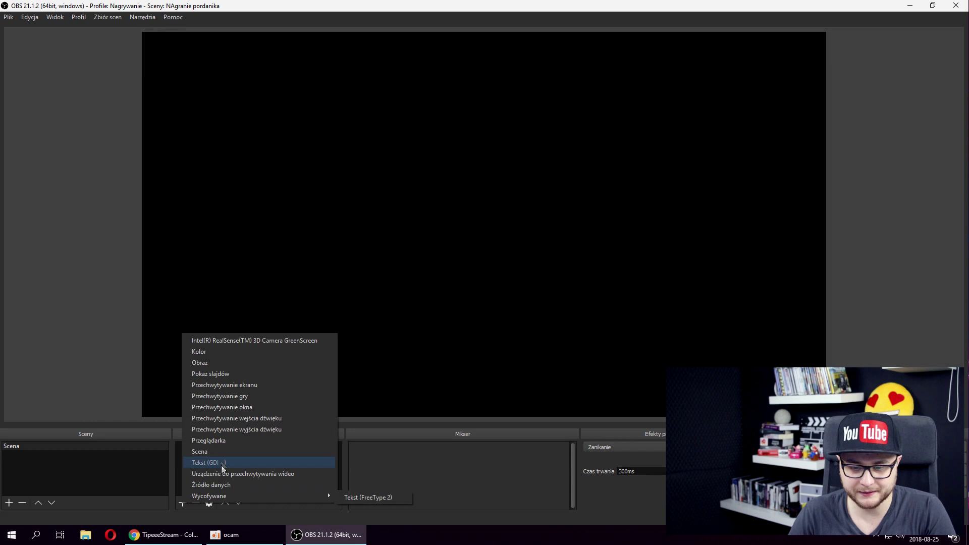
click(224, 442)
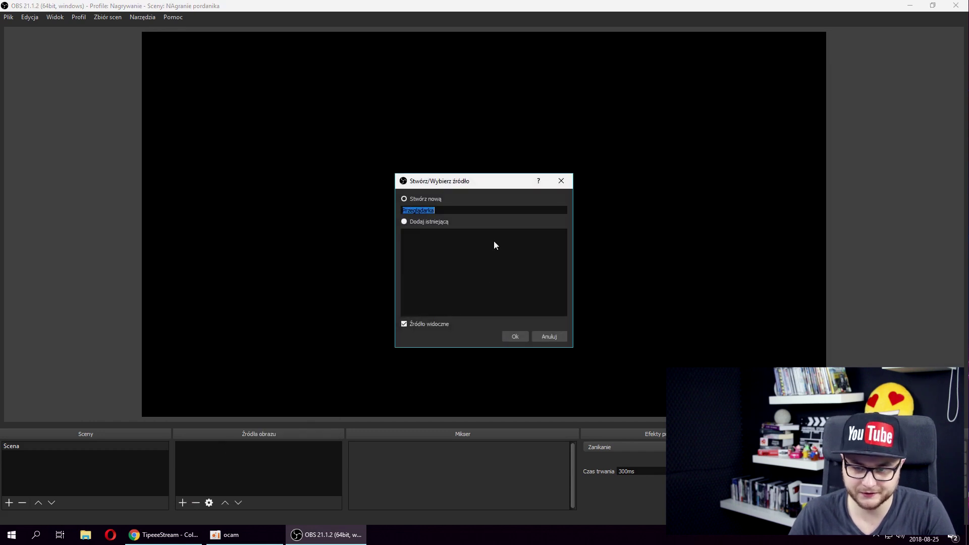
text(suby)
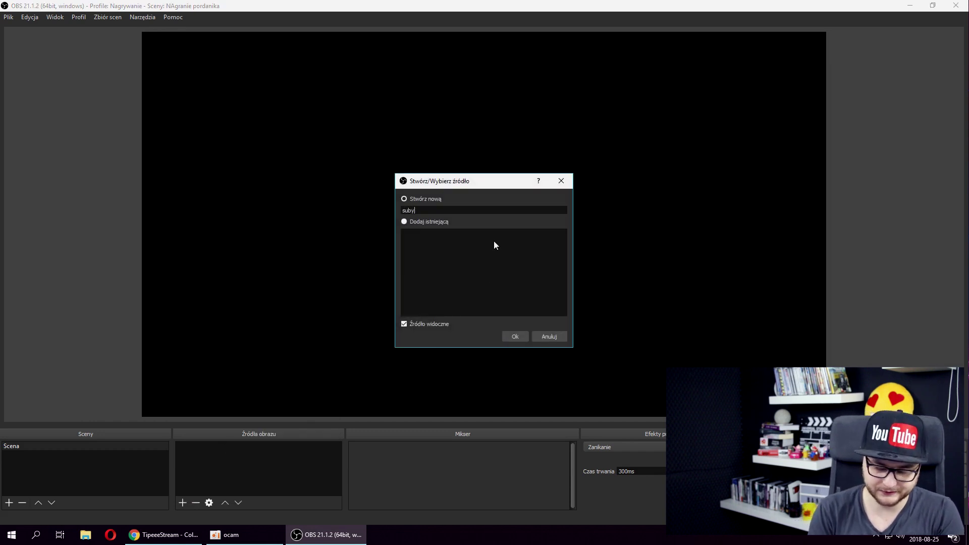
click(523, 340)
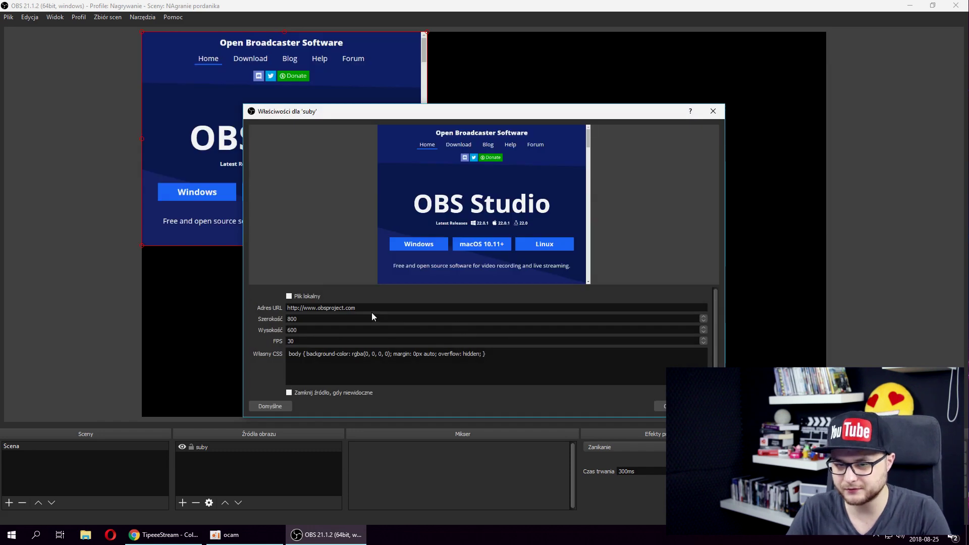
Replace the browser source's default URL with the copied TipeeeStream widget embed link and accept the properties.
drag(372, 309, 260, 298)
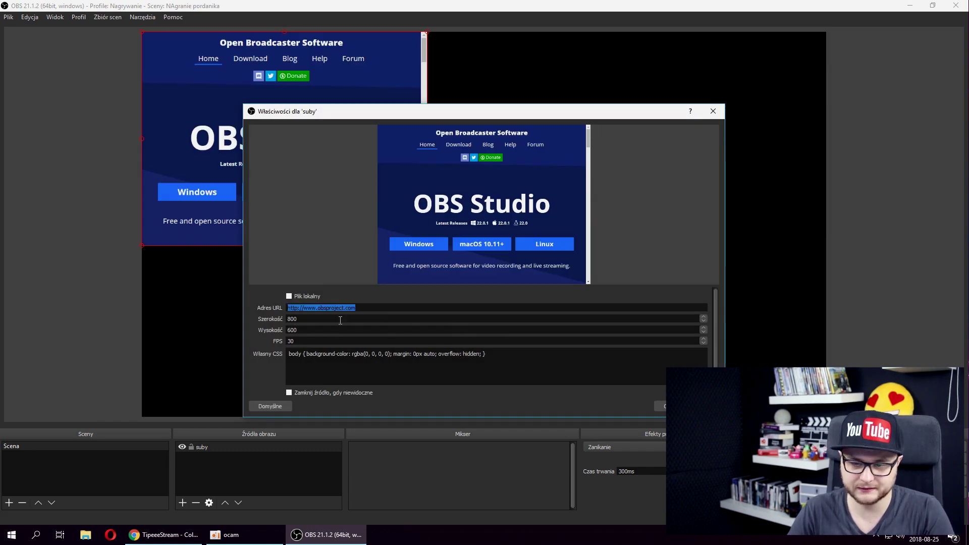
key(ctrl+v)
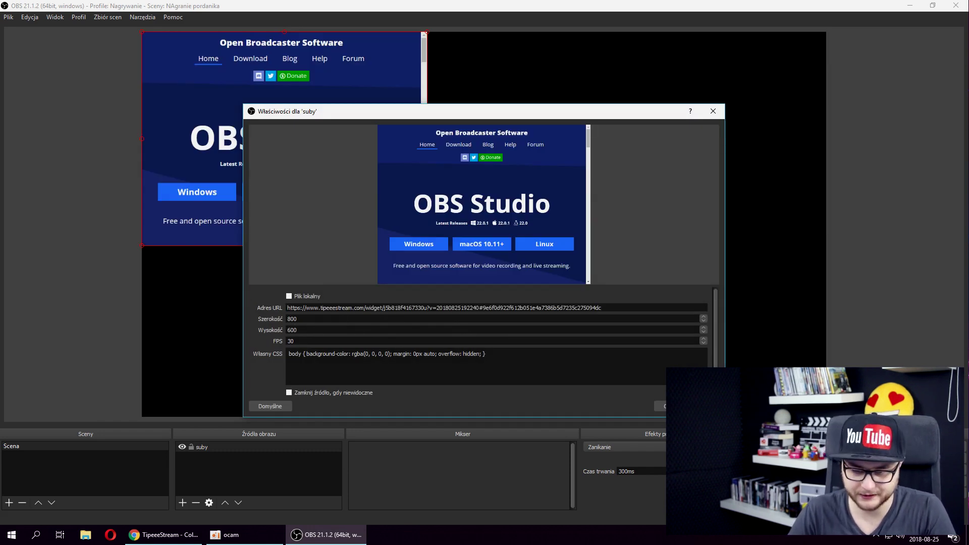
click(661, 406)
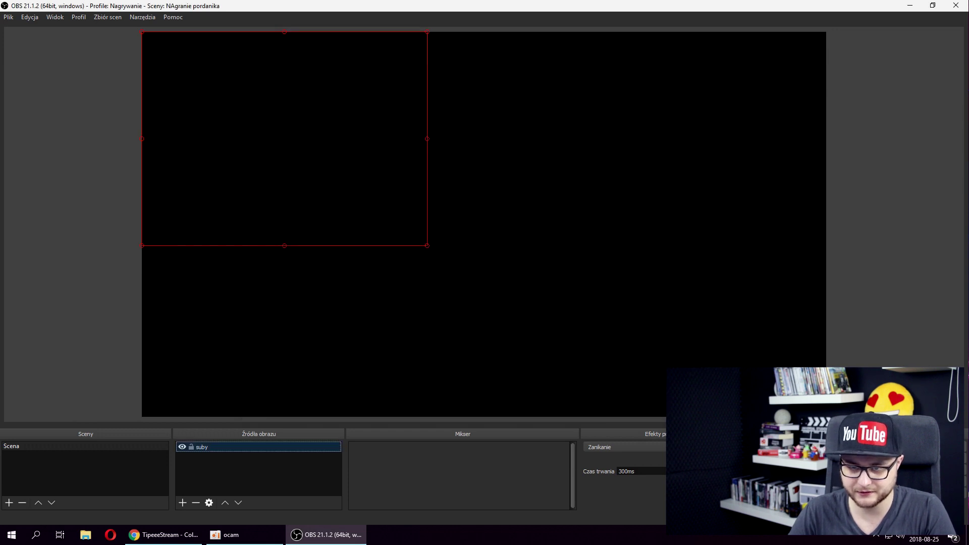
Shrink the goal widget to about half its size and place it near the upper-right corner of the canvas.
drag(314, 167, 548, 241)
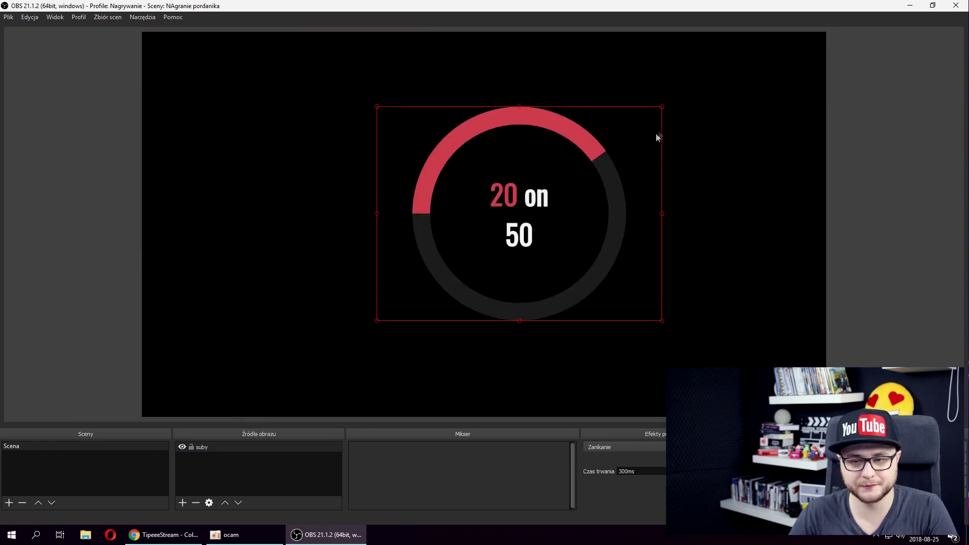
drag(661, 110, 518, 218)
drag(480, 268, 737, 115)
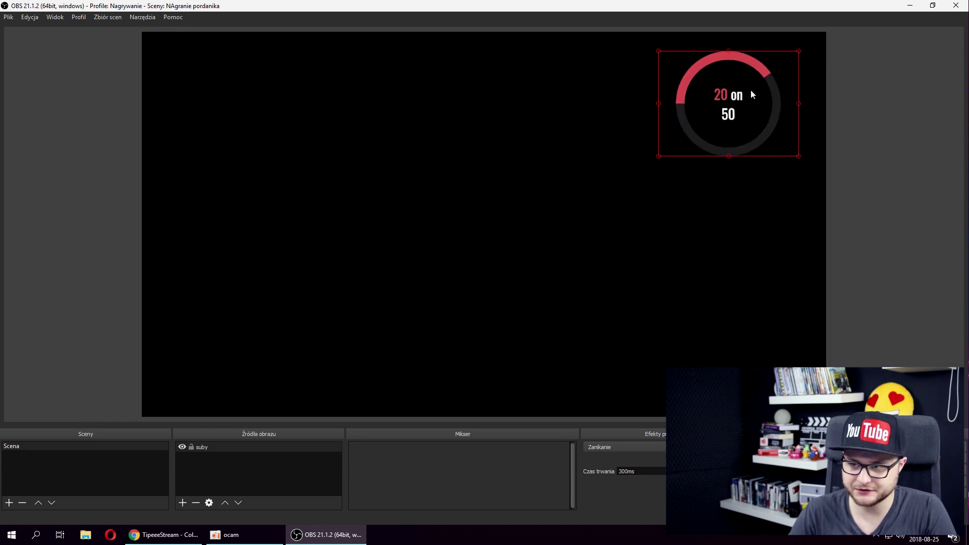